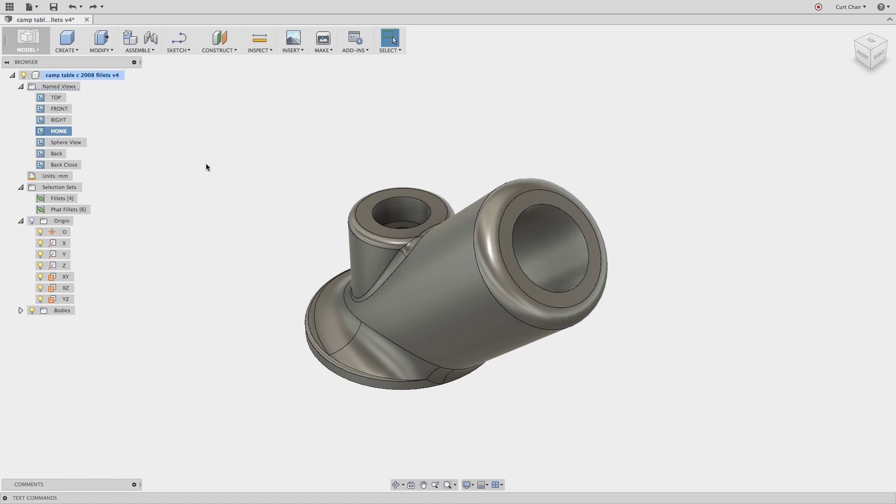
Step: Delete the rounded fillet ring at the large tube's opening so it ends flat and sharp
left_click(521, 187)
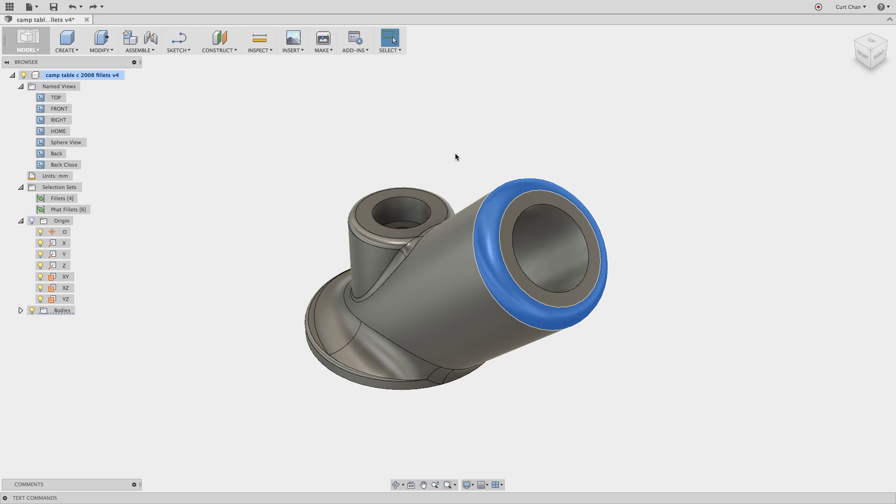
key("Delete")
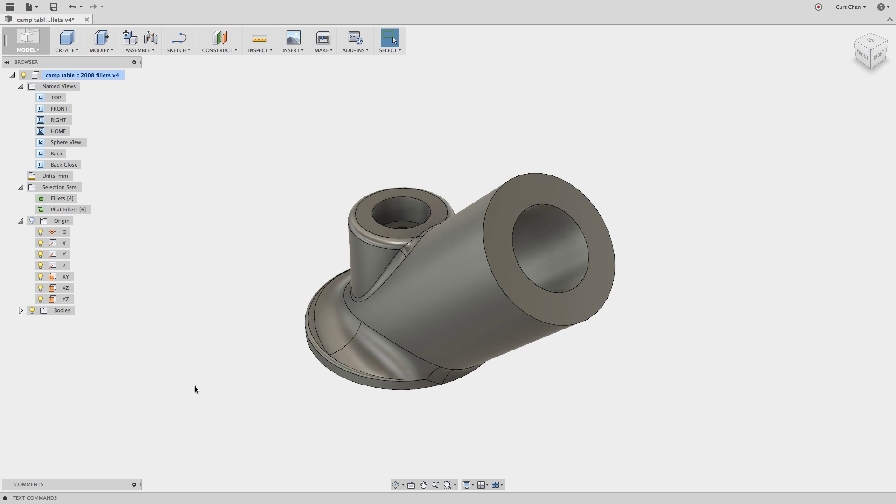
Step: From the Back Close view, select all faces in the Fillets set and delete them
double_click(53, 152)
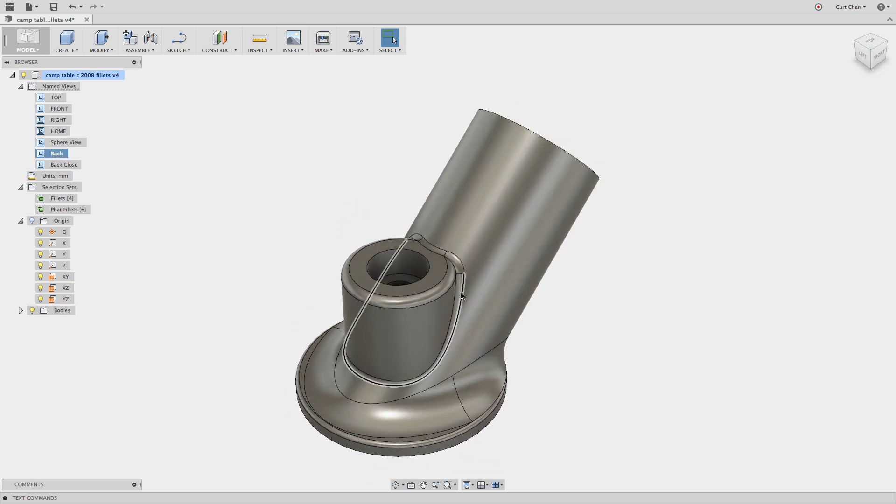
double_click(60, 165)
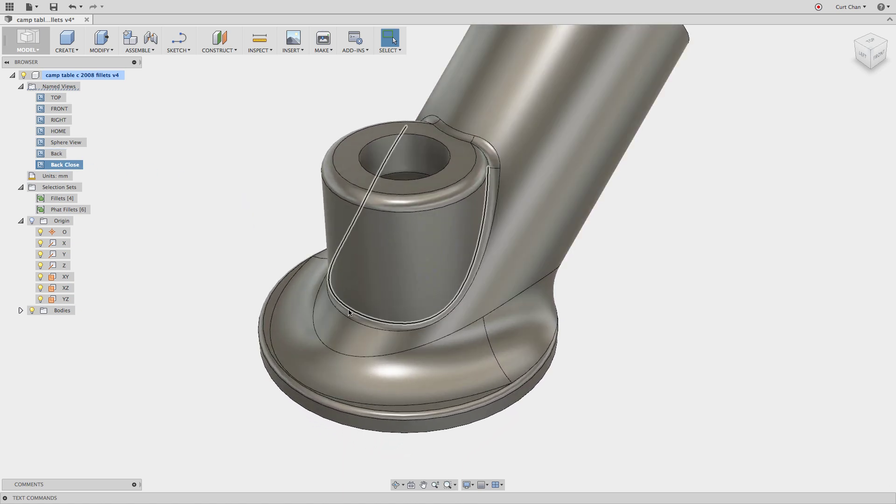
left_click(348, 312)
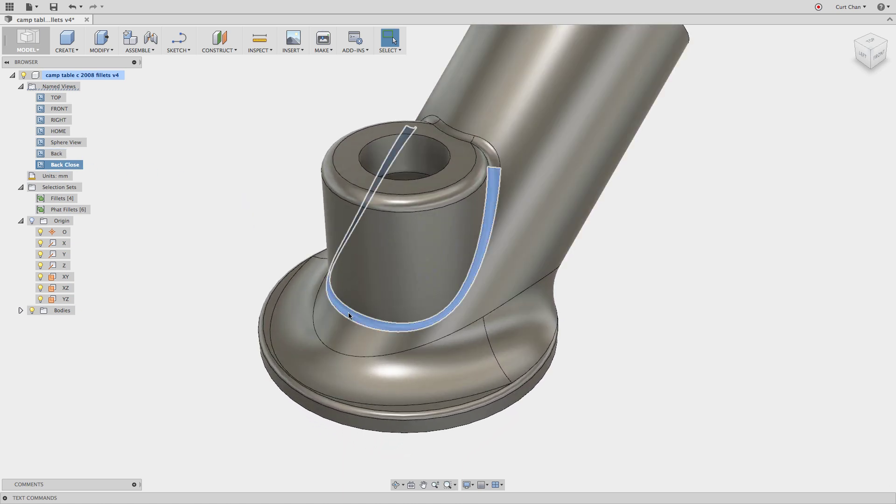
left_click(494, 161)
left_click(455, 135)
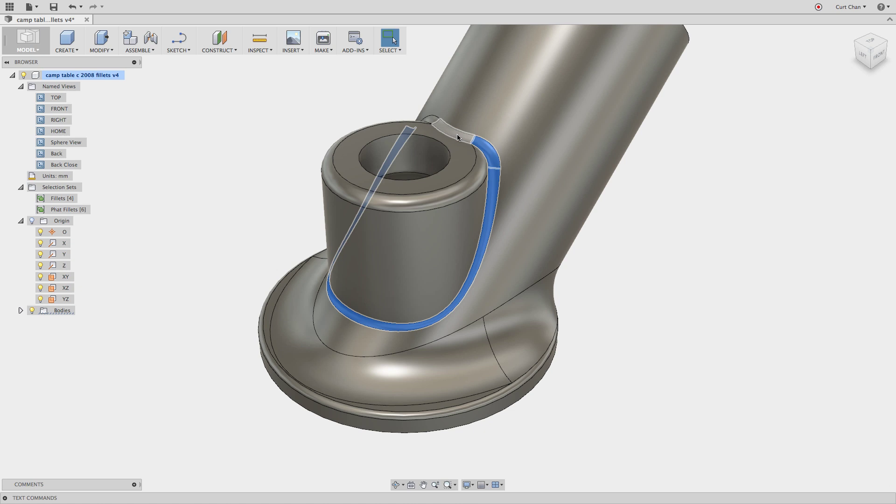
key("Escape")
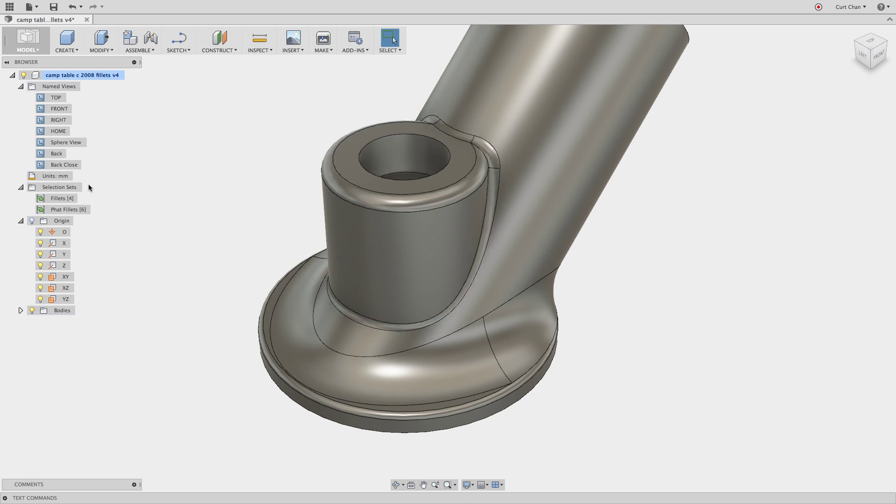
mouse_move(65, 201)
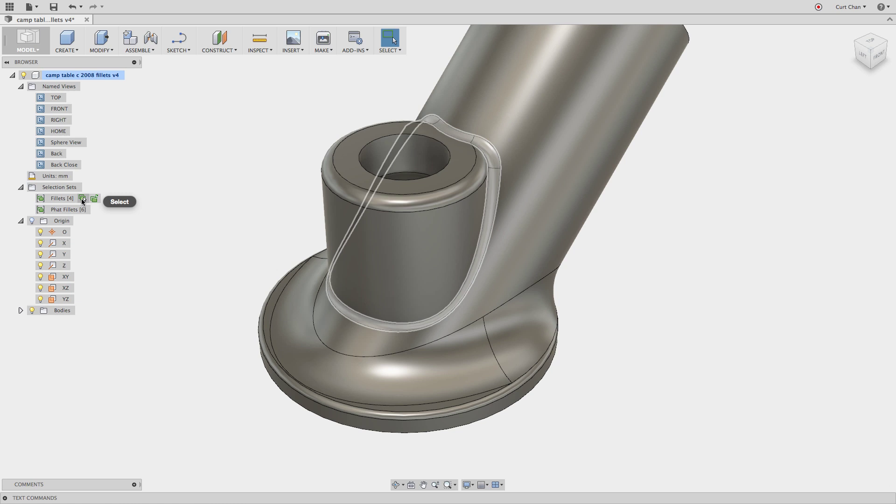
left_click(83, 201)
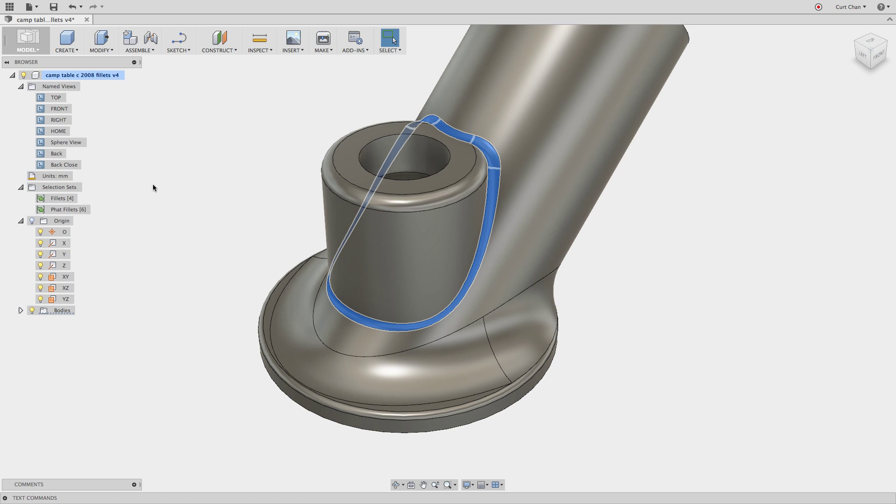
key("Delete")
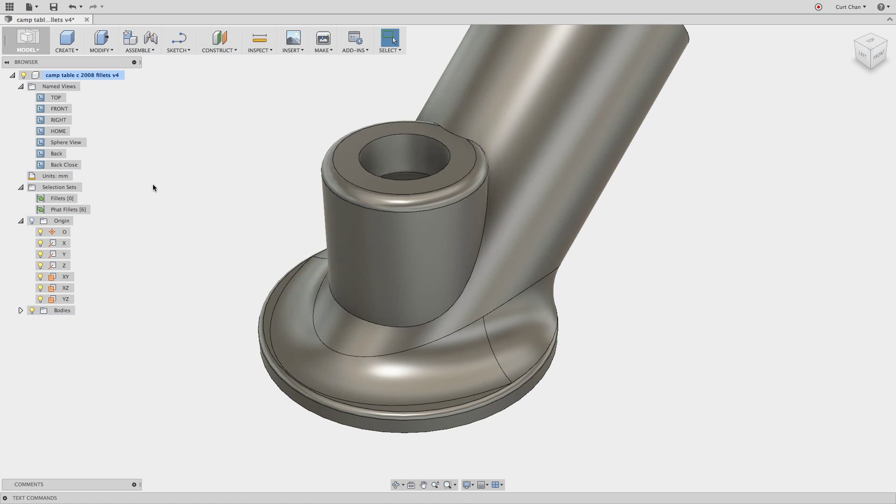
Step: Delete the fillet on the boss's top rim, then try deleting the base rim fillet
left_click(334, 175)
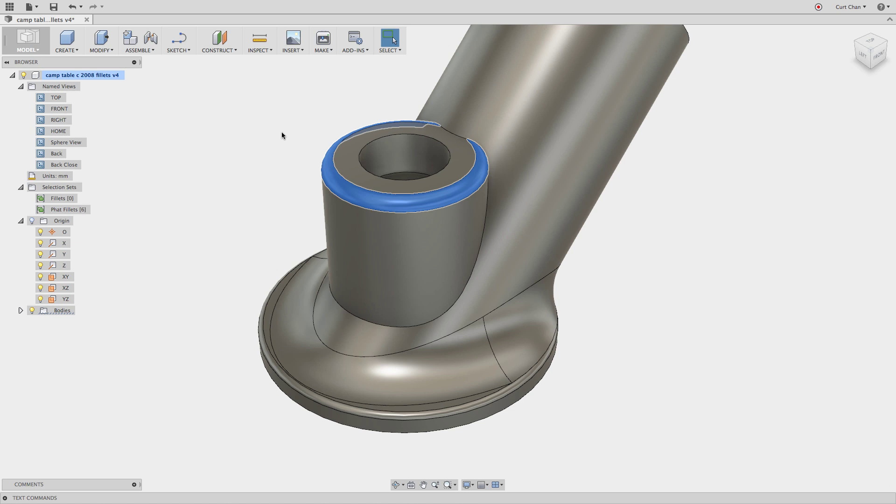
key("Delete")
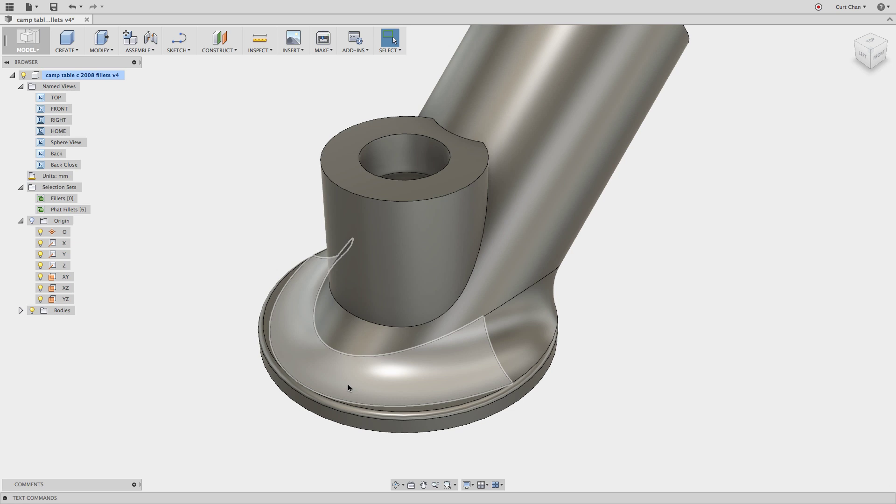
left_click(359, 415)
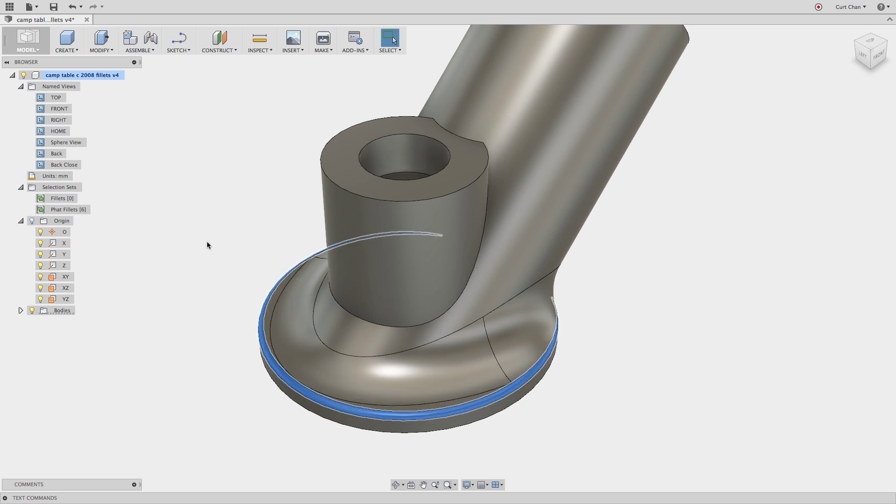
key("Delete")
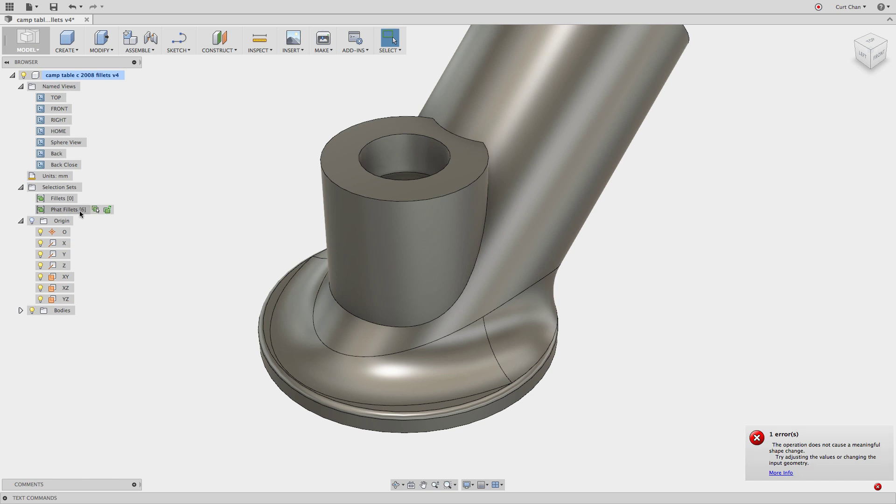
Step: Try deleting the Phat Fillets set faces, which fails, and switch to Sphere View
left_click(95, 210)
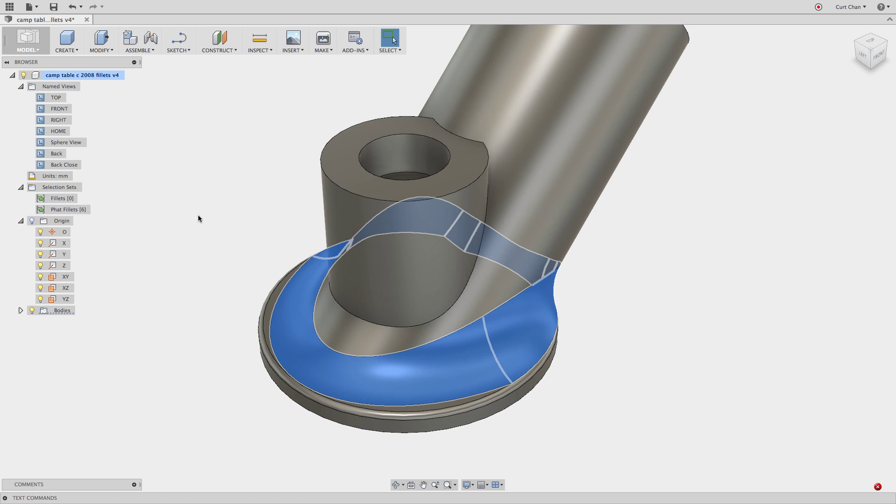
key("Delete")
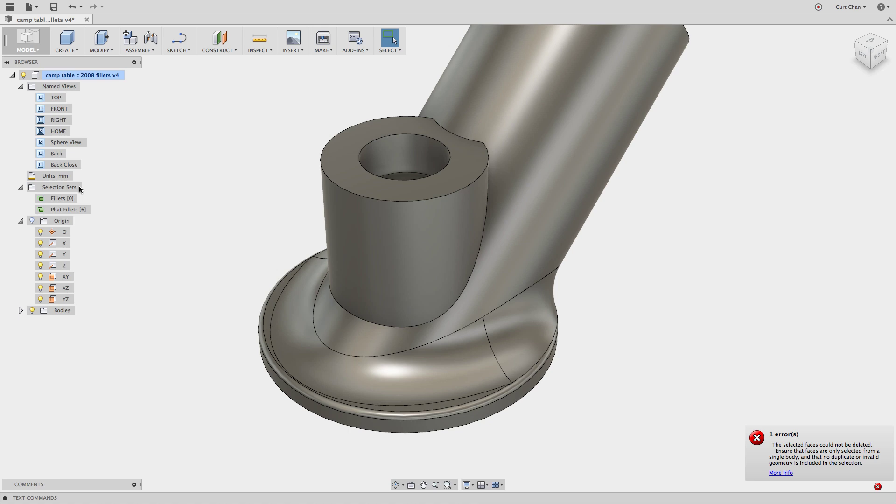
double_click(62, 146)
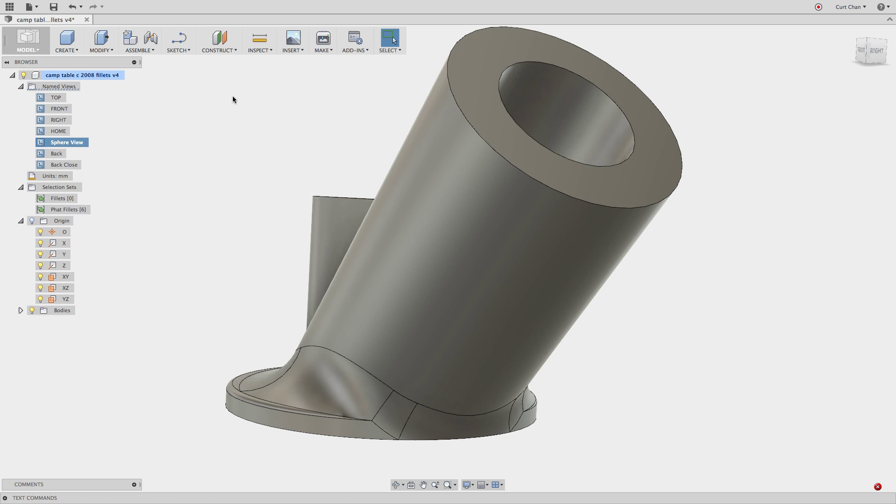
Step: Create a construction plane through three vertices on the base fillet edge
key("s")
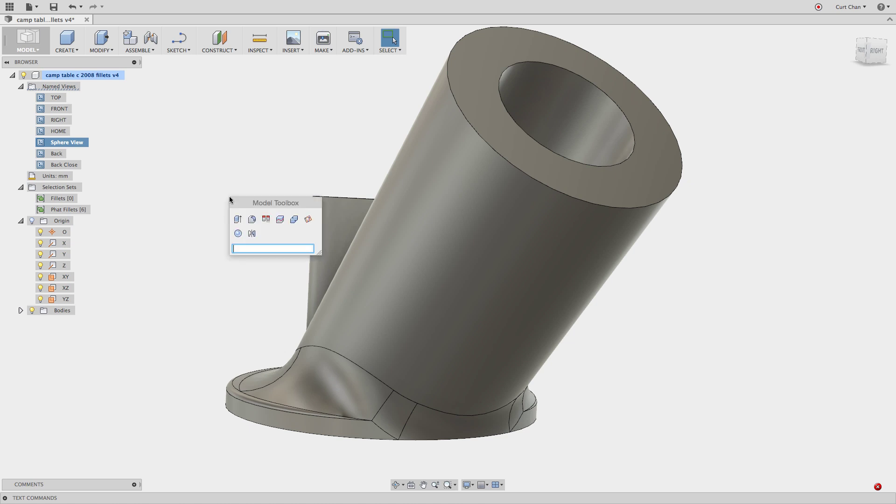
left_click(307, 219)
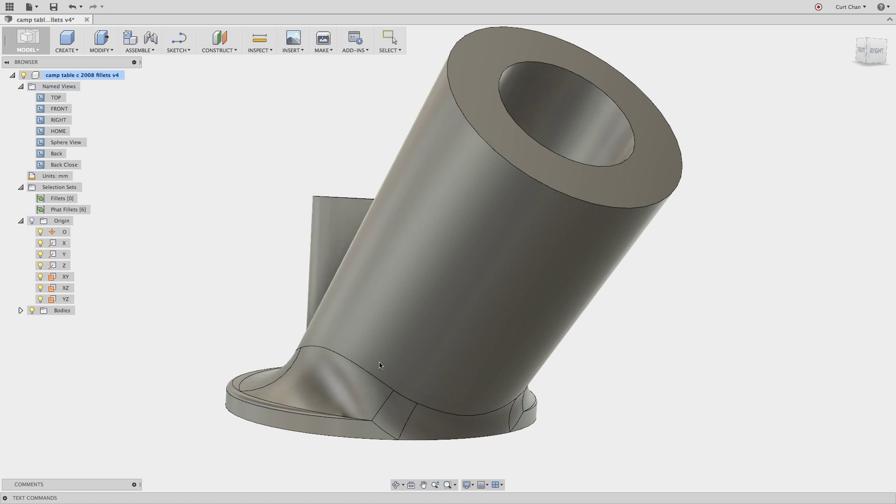
left_click(394, 391)
left_click(417, 403)
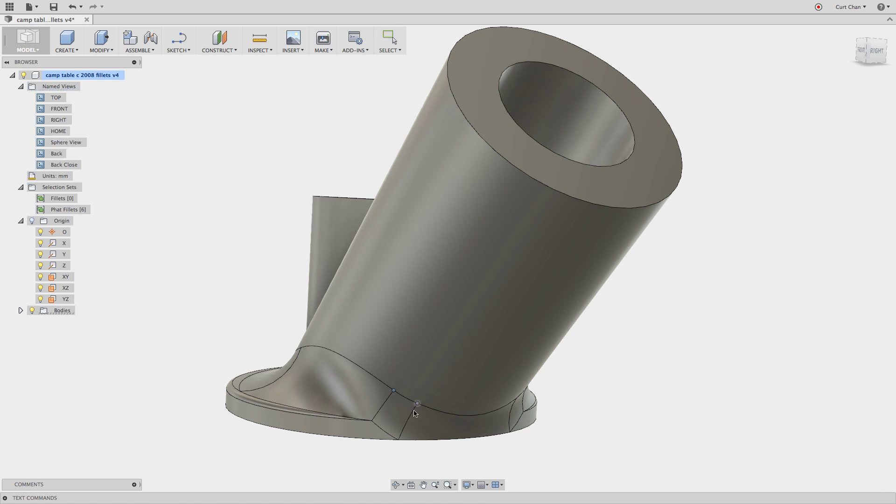
left_click(398, 439)
Step: Place a sphere cut on the new plane at the tube base, sized about 6.68 mm
right_click(260, 231)
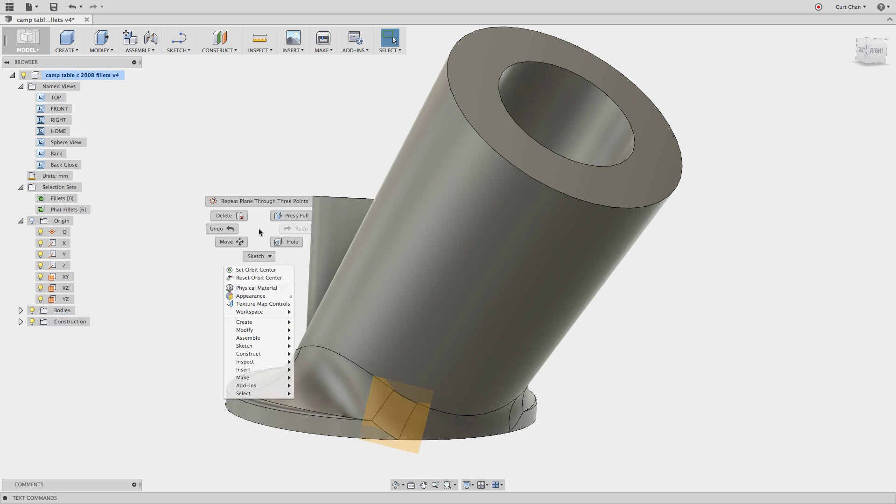
key("Escape")
key("s")
left_click(268, 266)
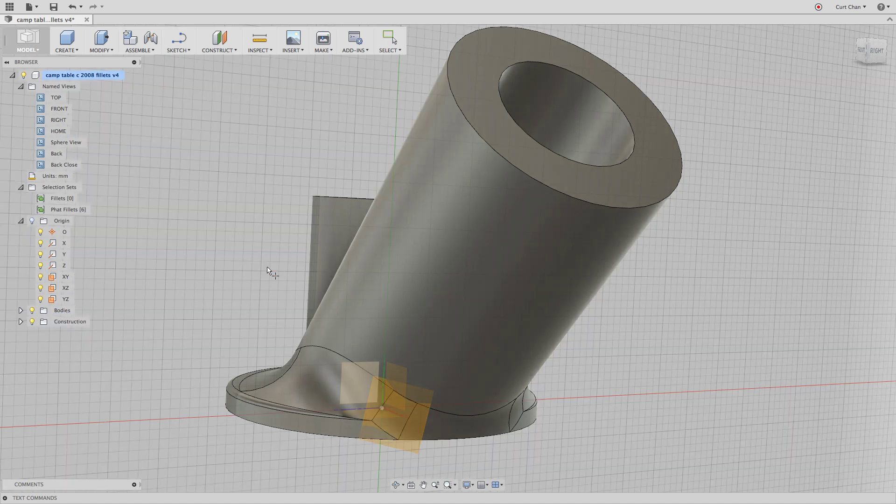
left_click(395, 412)
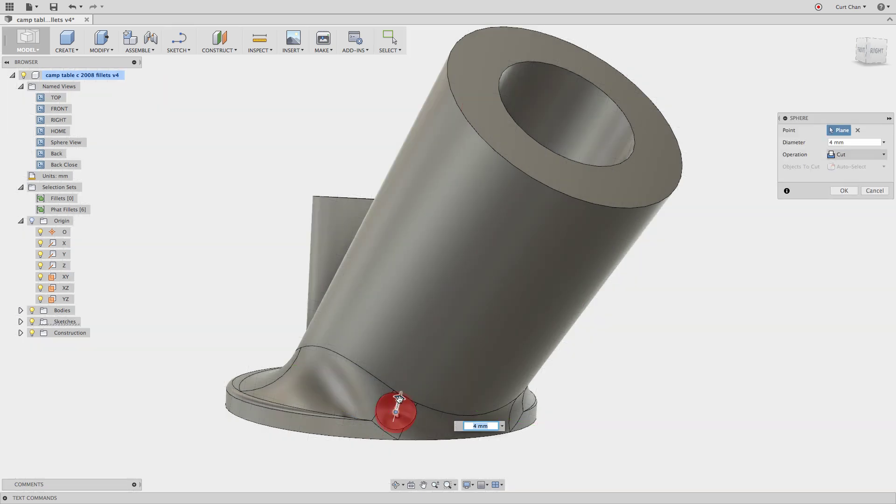
left_click_drag(399, 398, 400, 391)
Step: Commit the 6.68 mm sphere cut into the front tube-base blend and return to Sphere View
right_click(211, 265)
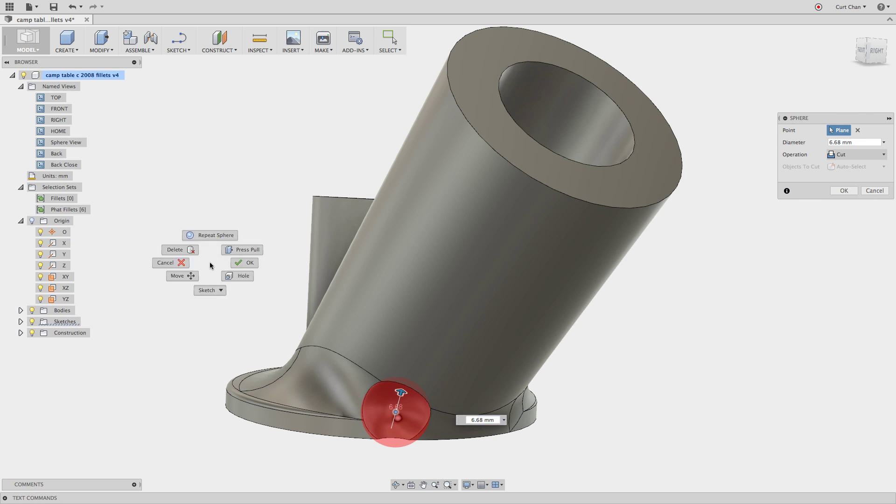
left_click(240, 266)
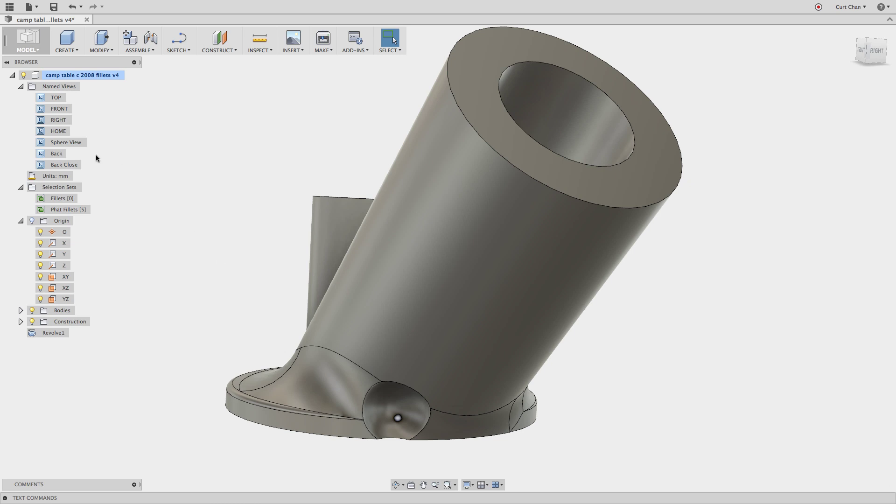
left_click(71, 144)
Step: Mirror the spherical cut feature across the XY origin plane
left_click(170, 166)
key("s")
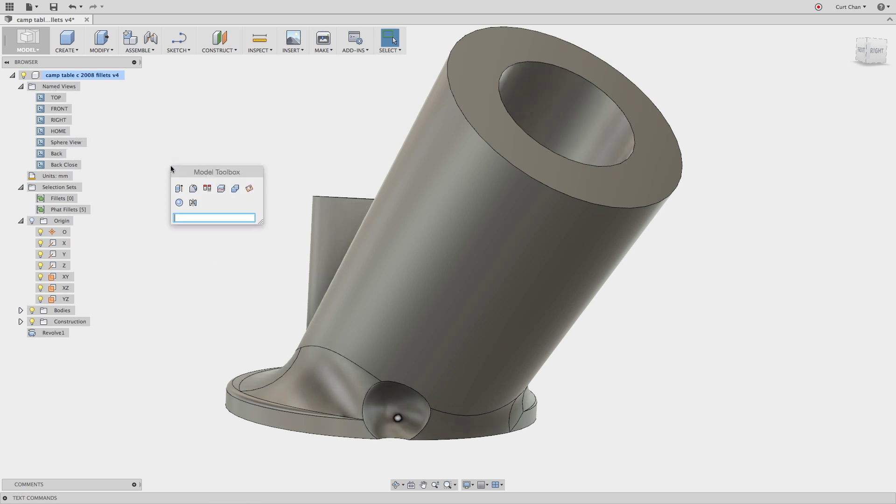
left_click(192, 202)
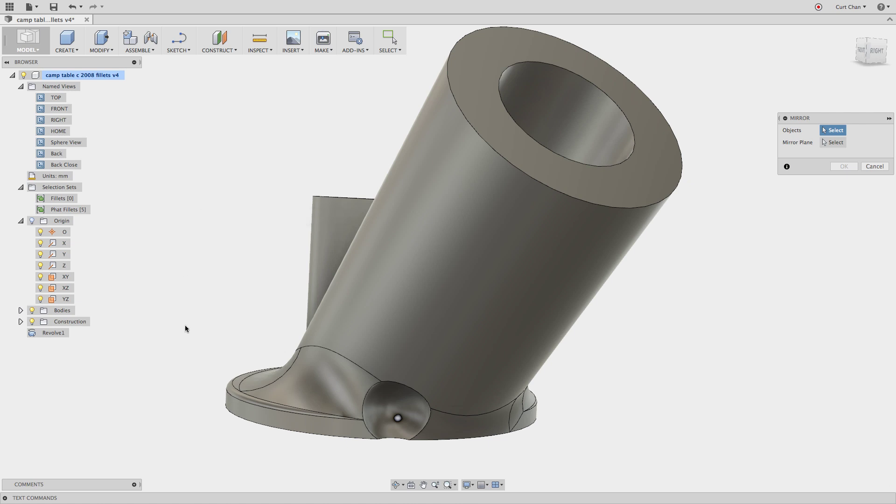
left_click(392, 419)
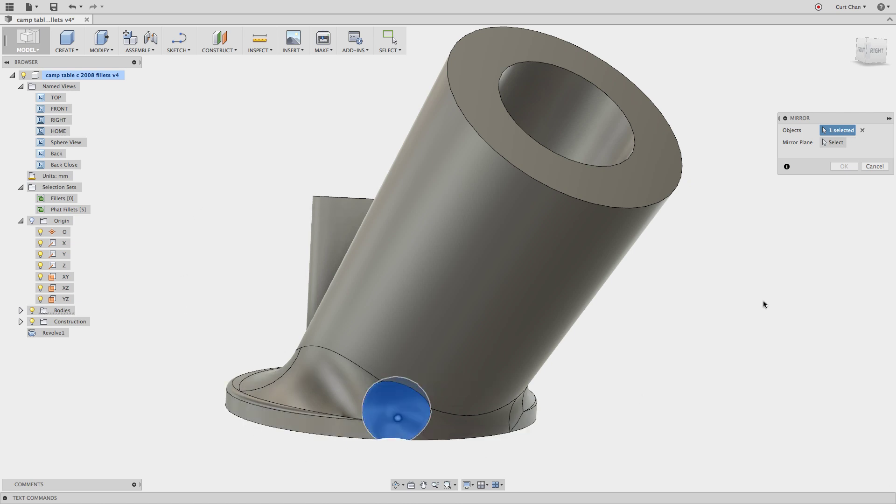
left_click(833, 142)
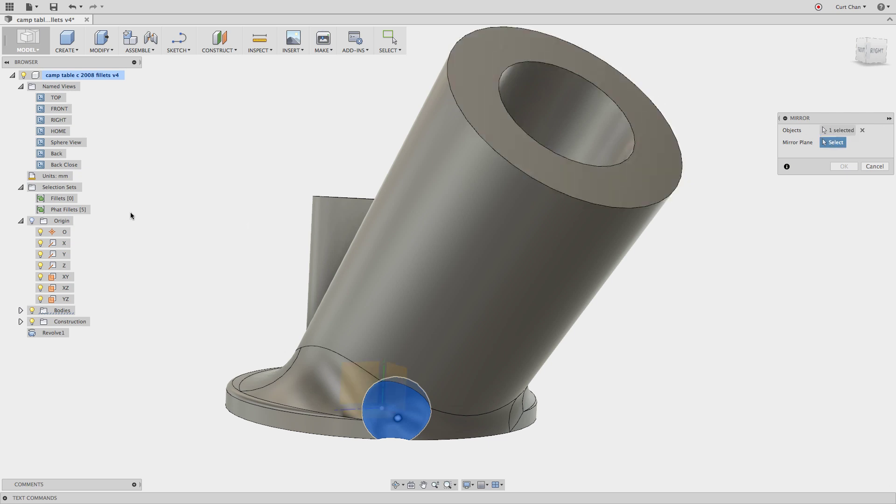
left_click(66, 277)
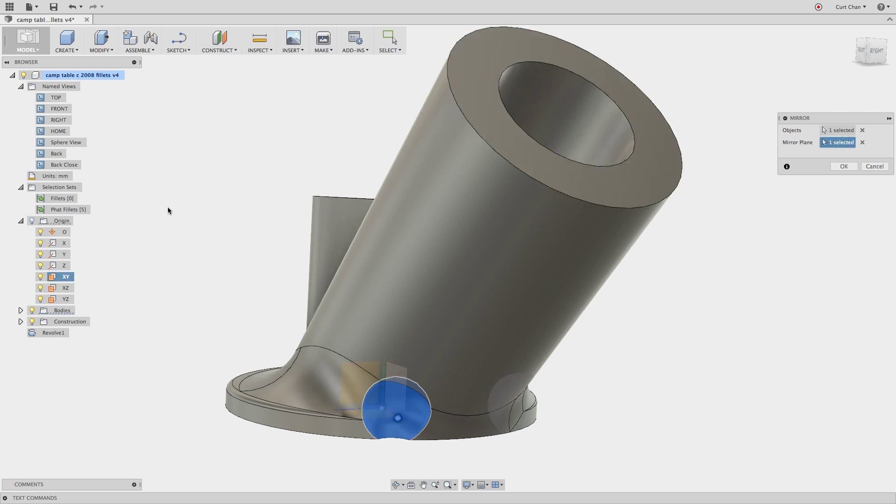
right_click(177, 190)
left_click(210, 188)
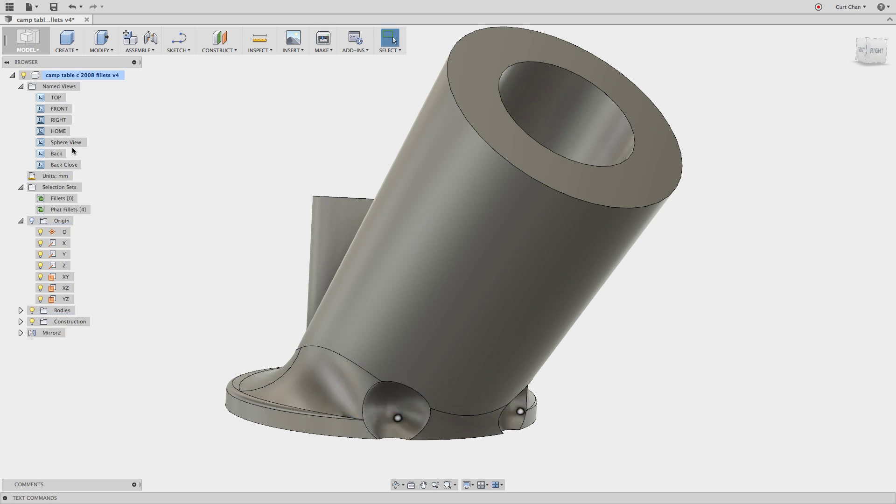
Step: From the Back view, select the front, right-side and small round base fillet faces and delete them
double_click(59, 154)
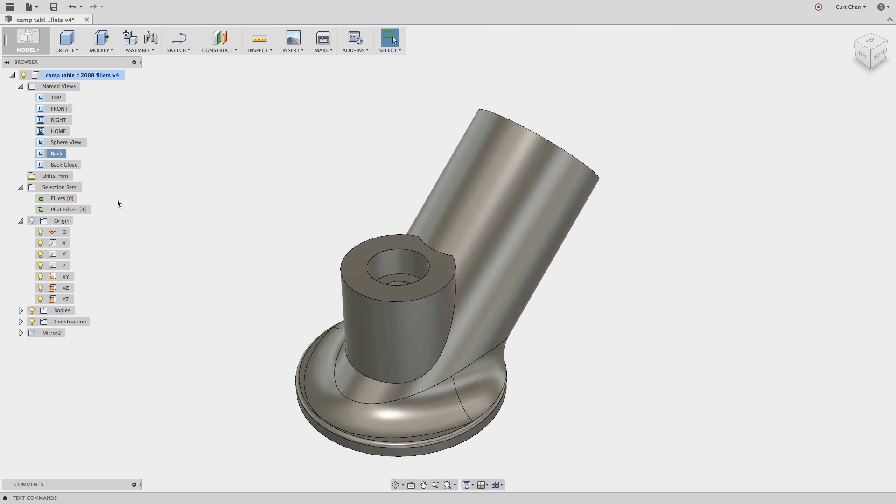
left_click(409, 448)
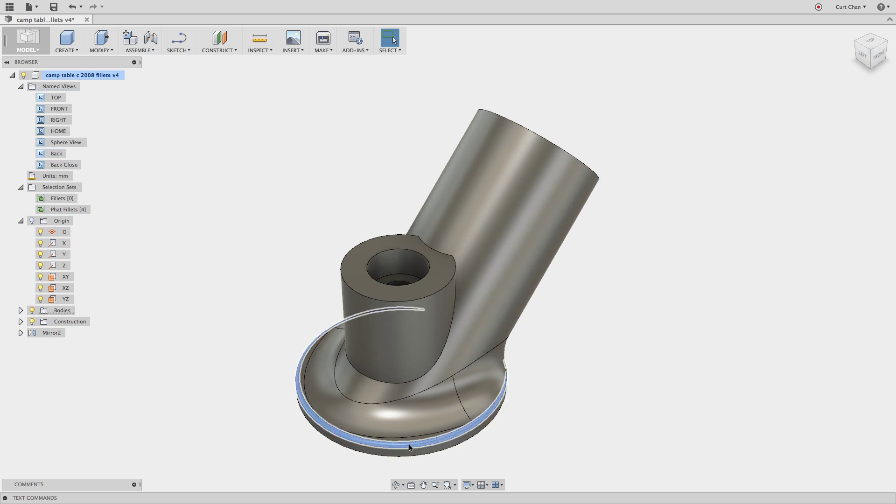
left_click(214, 287)
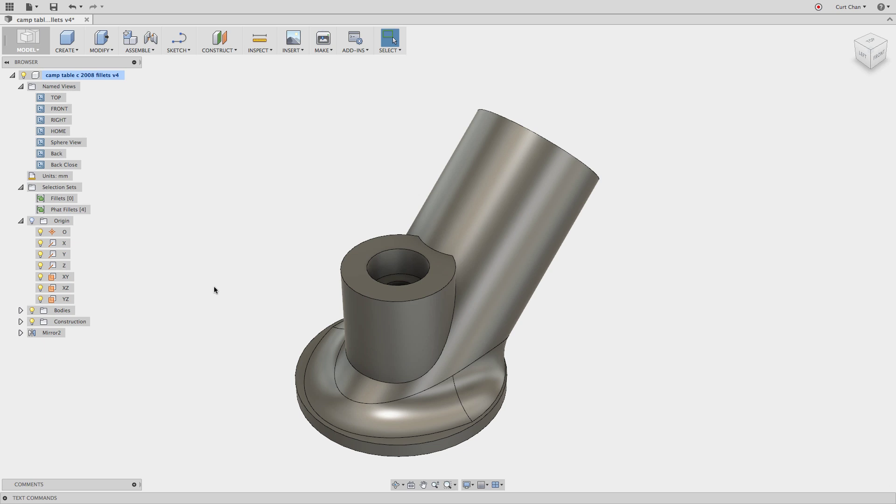
left_click(350, 412)
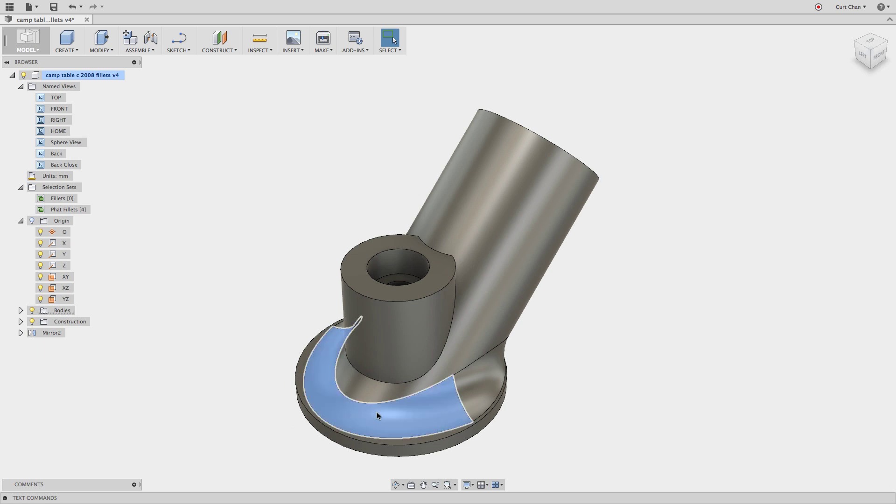
left_click(477, 387, "shift")
middle_click_drag(272, 360, 339, 336, "shift")
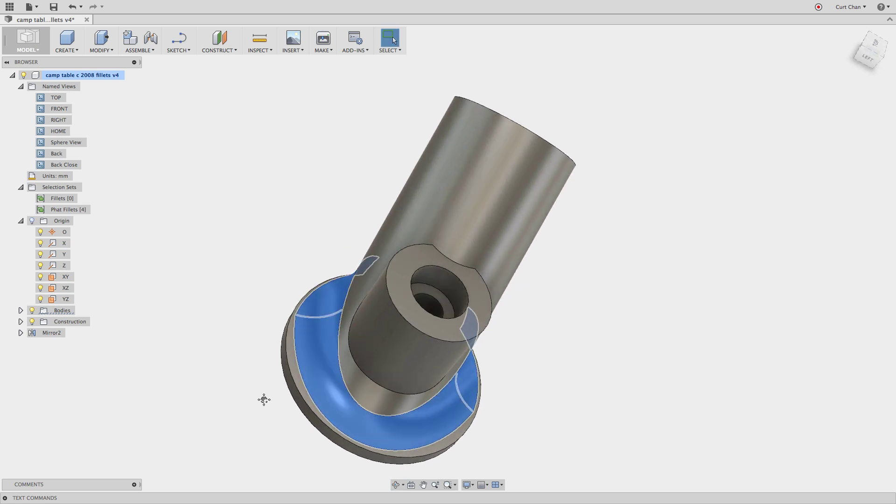
middle_click_drag(259, 397, 276, 373)
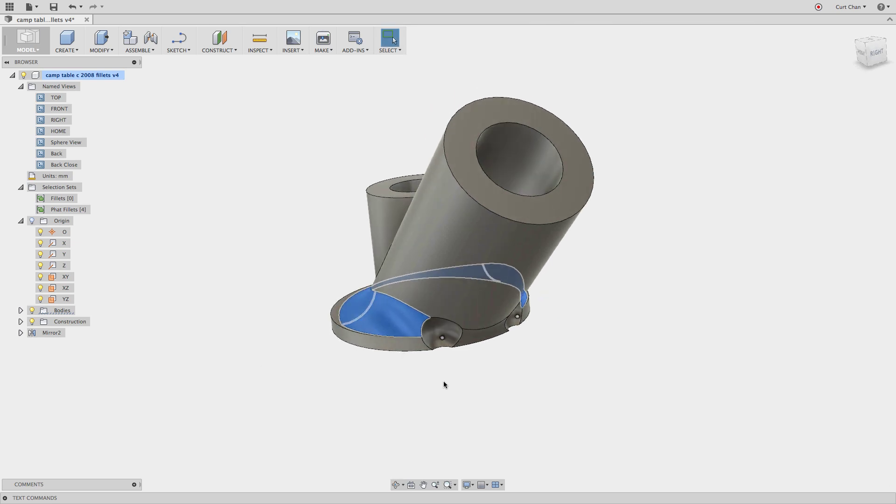
left_click(441, 342)
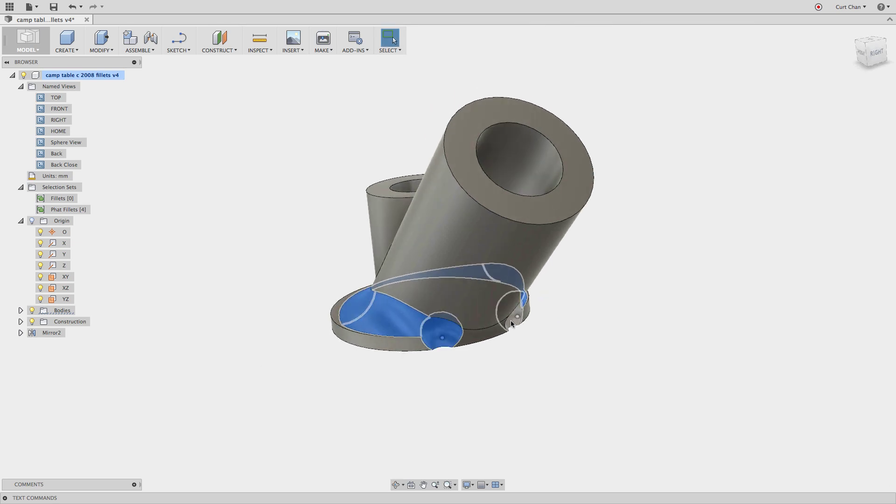
middle_click_drag(210, 300, 245, 323, "shift")
key("Delete")
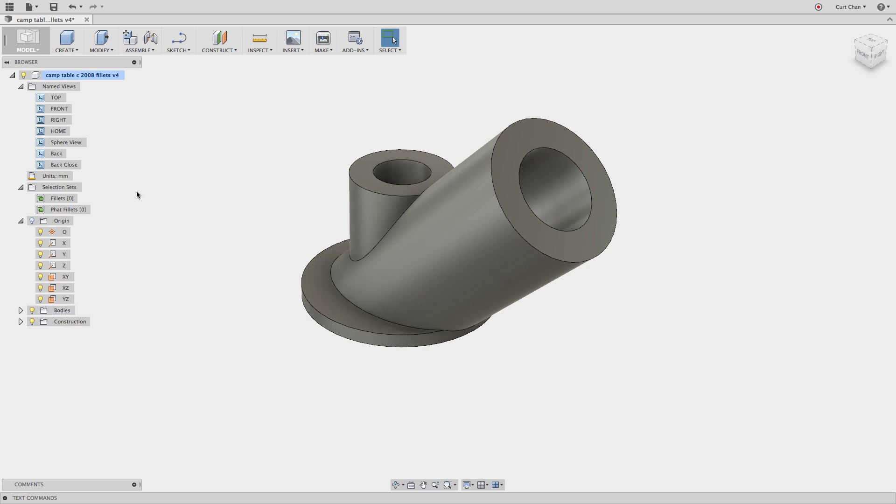
double_click(66, 132)
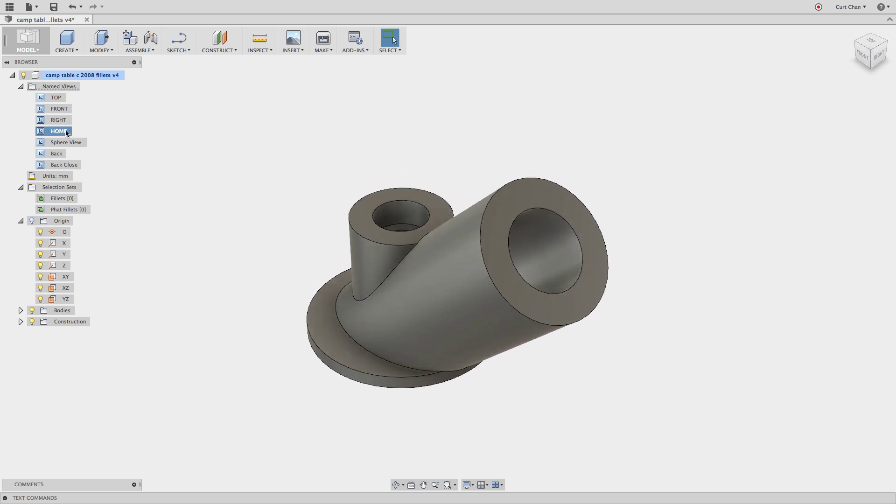
mouse_move(351, 410)
middle_mouse_down("shift")
mouse_move(316, 334)
mouse_move(352, 382)
mouse_move(464, 374)
mouse_move(344, 373)
mouse_move(345, 409)
mouse_move(356, 421)
middle_mouse_up("shift")
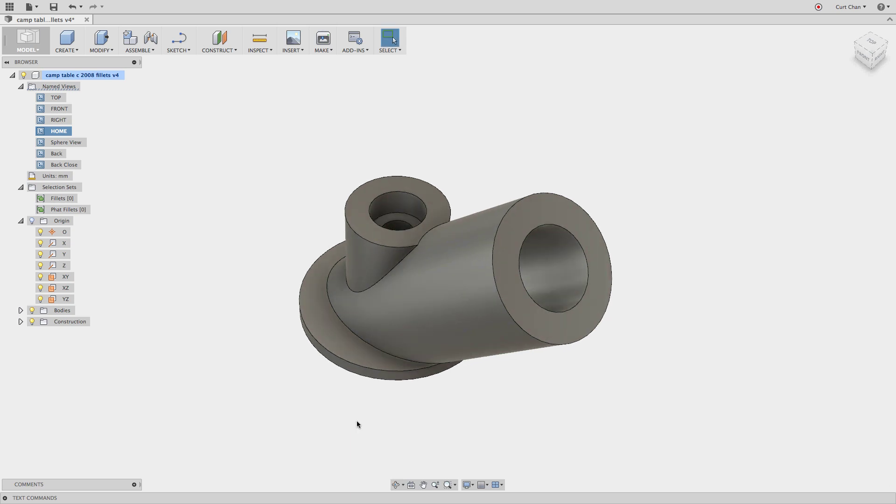